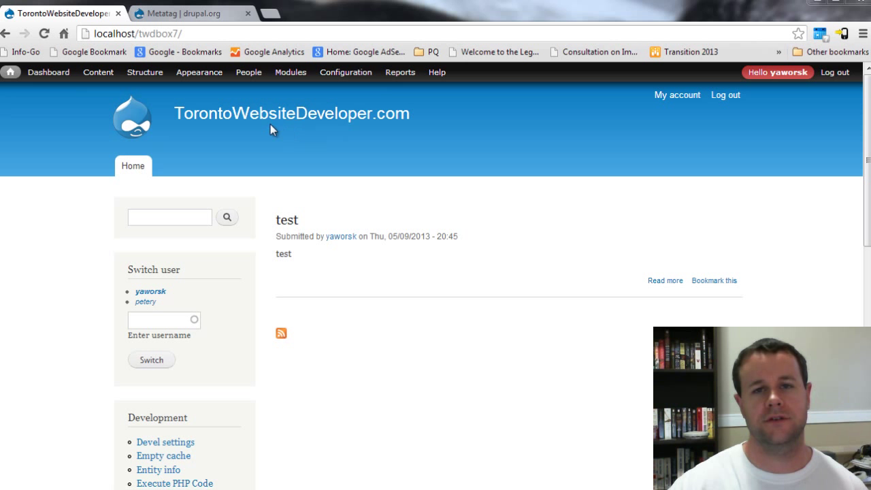
Review the Metatag project page on drupal.org, pointing out its Dependencies section
click(169, 15)
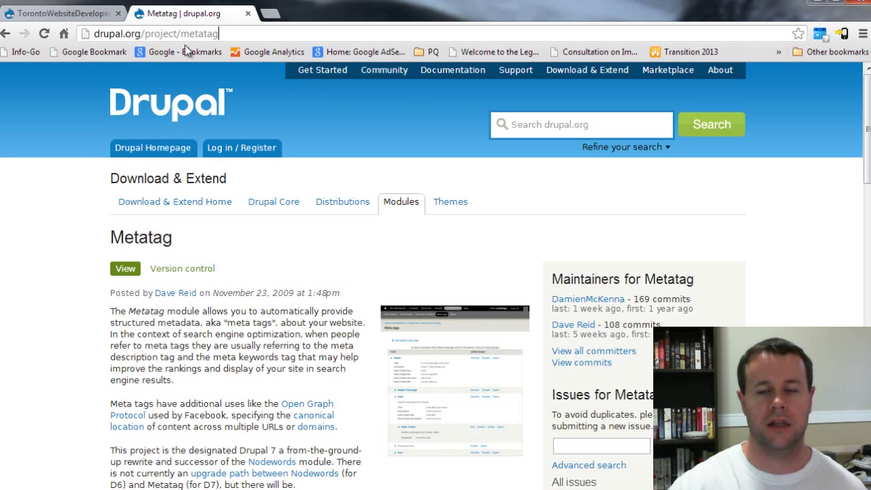
double_click(208, 34)
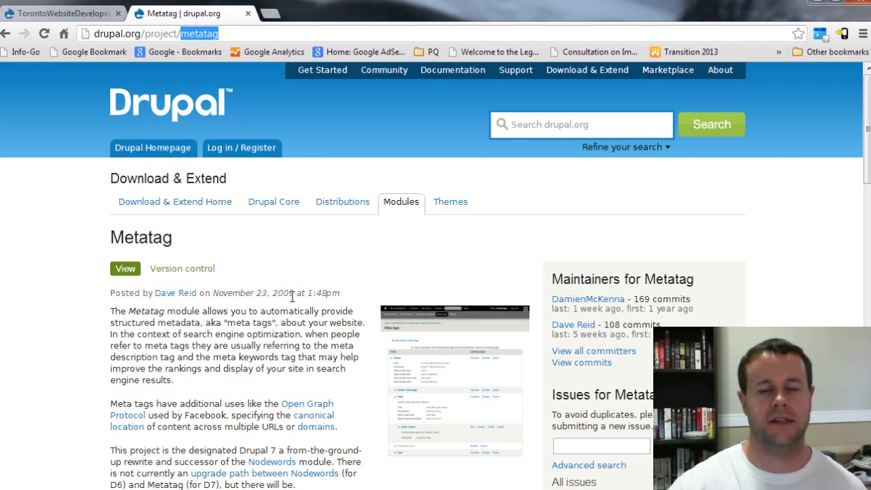
click(258, 335)
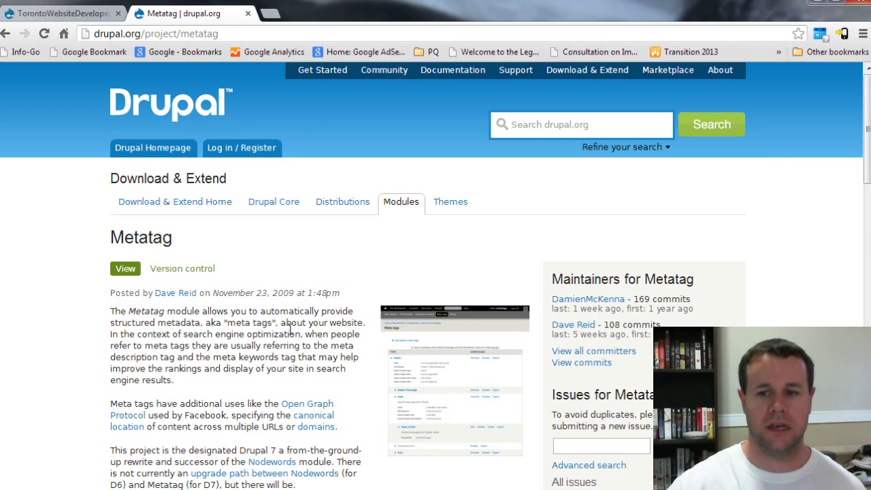
scroll(292, 330, down, 1)
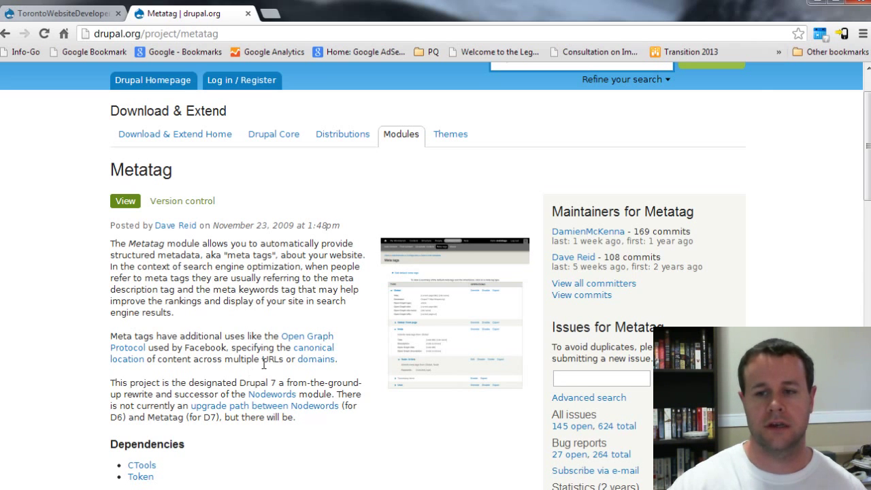
scroll(302, 313, down, 4)
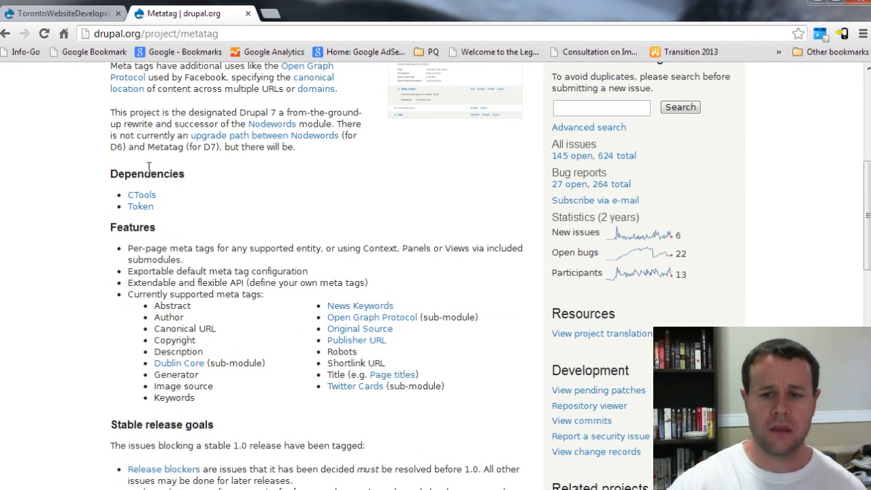
drag(186, 176, 121, 175)
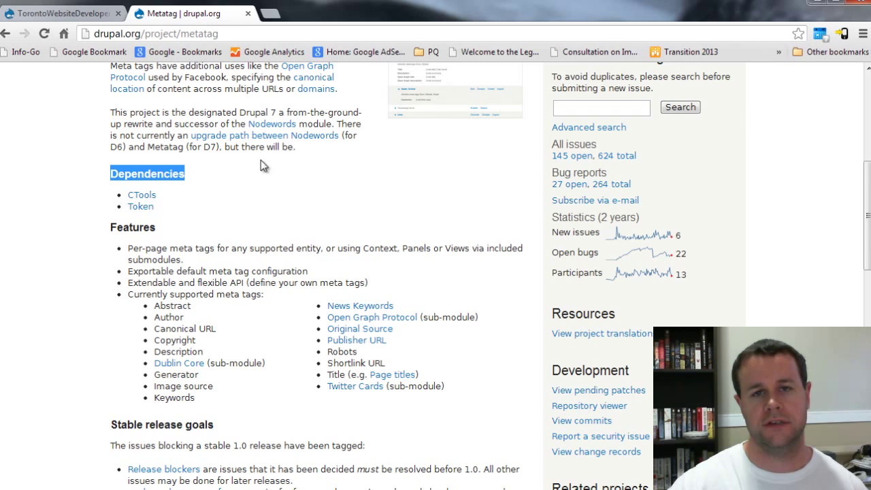
click(303, 247)
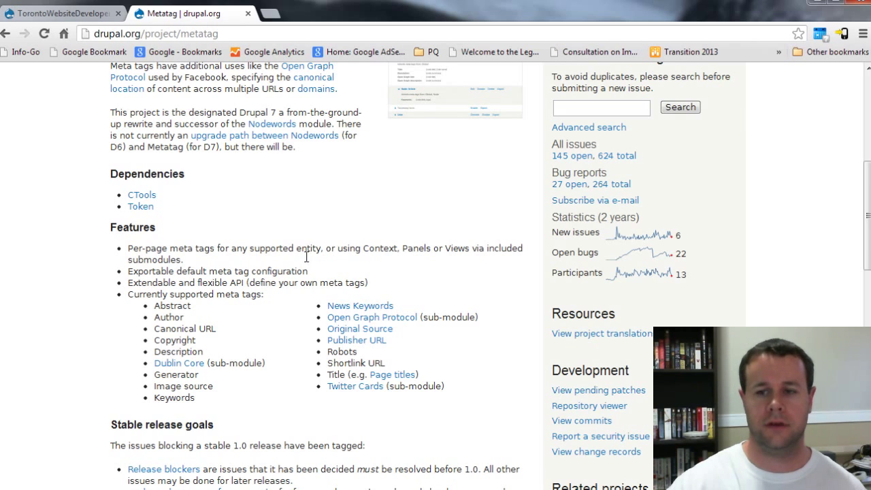
scroll(275, 262, down, 10)
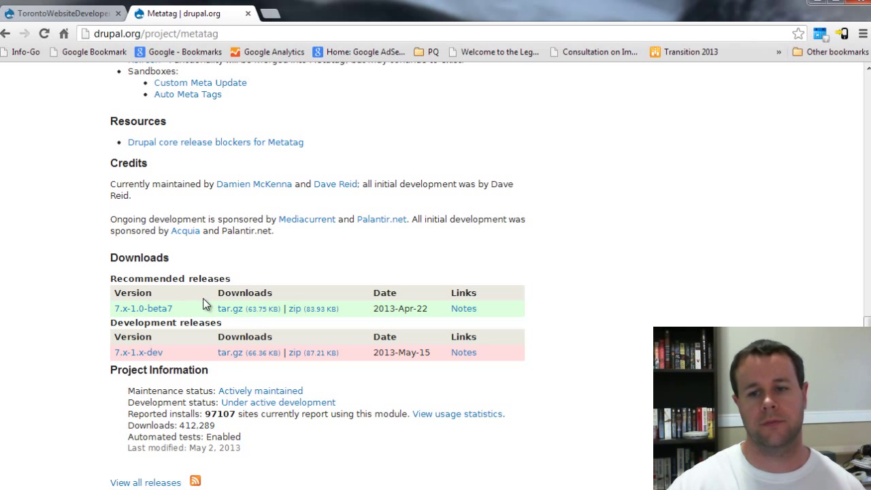
scroll(202, 298, up, 2)
Filter the local site's Modules list by 'meta' and confirm the Metatag modules are enabled
click(50, 16)
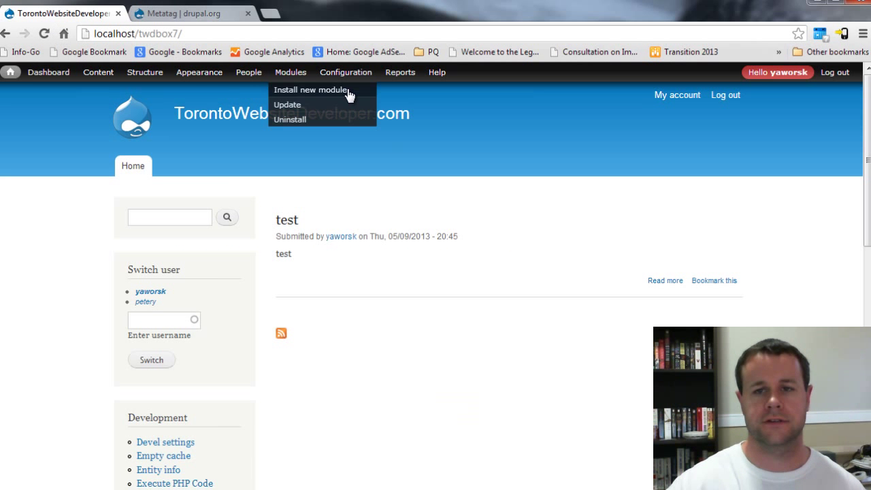
click(296, 79)
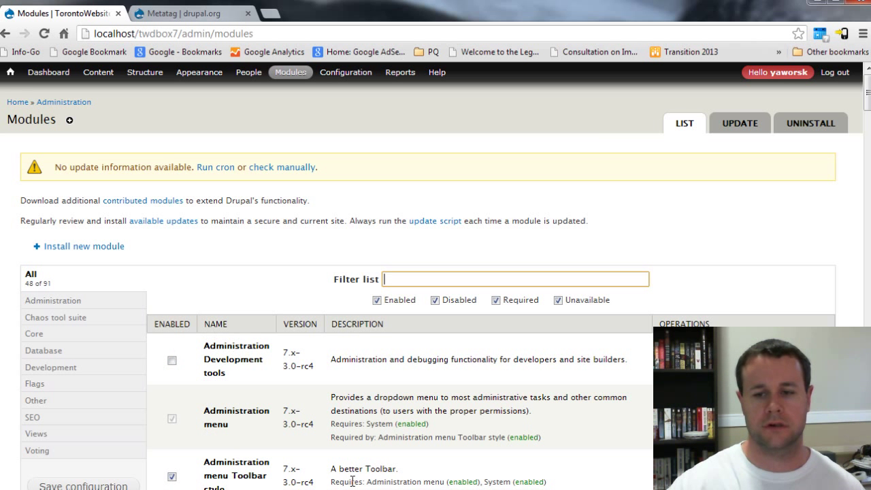
text(meta)
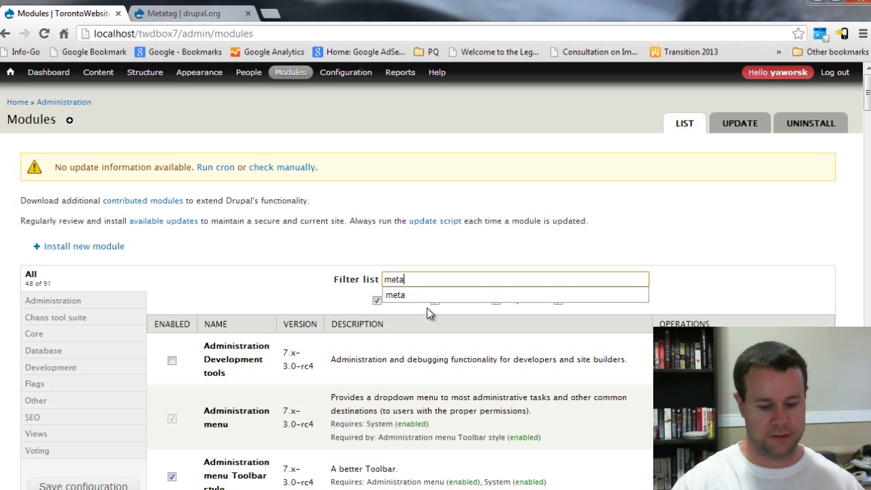
scroll(247, 293, down, 2)
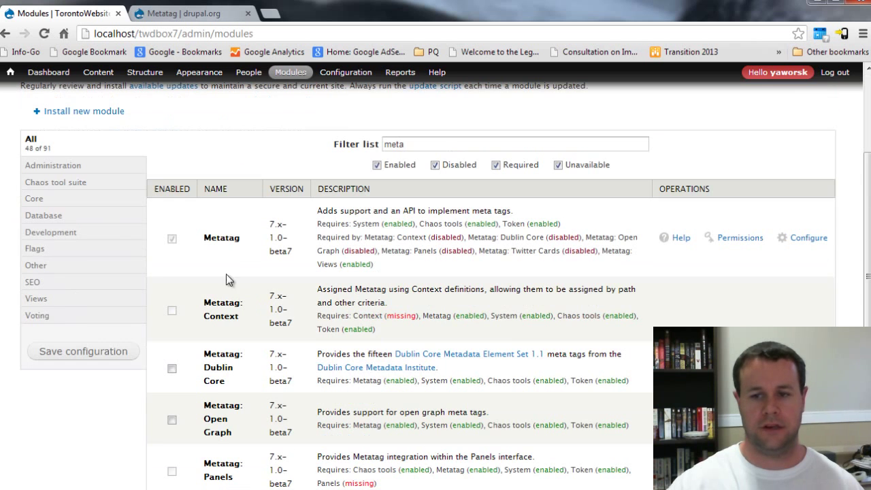
double_click(212, 239)
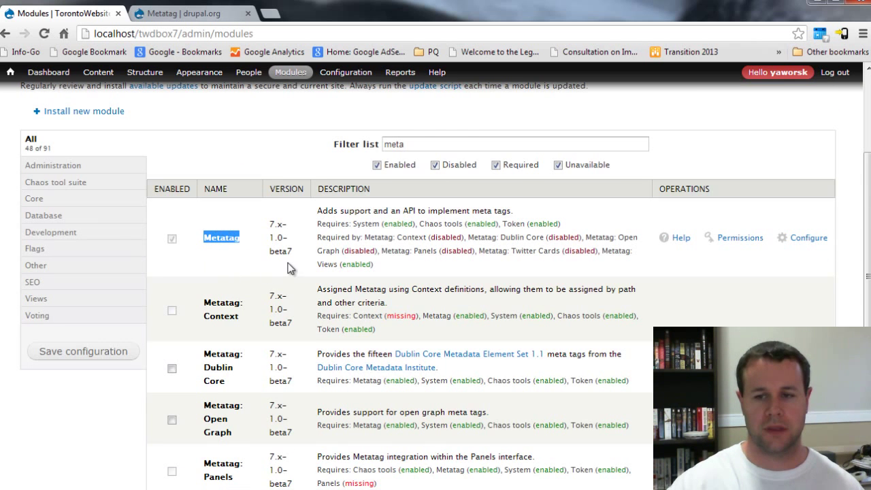
scroll(287, 268, down, 2)
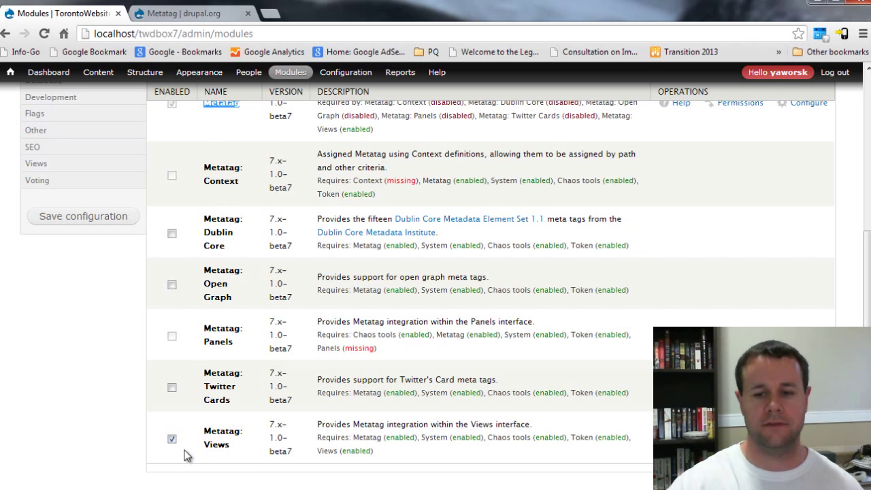
scroll(294, 389, up, 1)
scroll(204, 269, up, 1)
scroll(504, 306, up, 2)
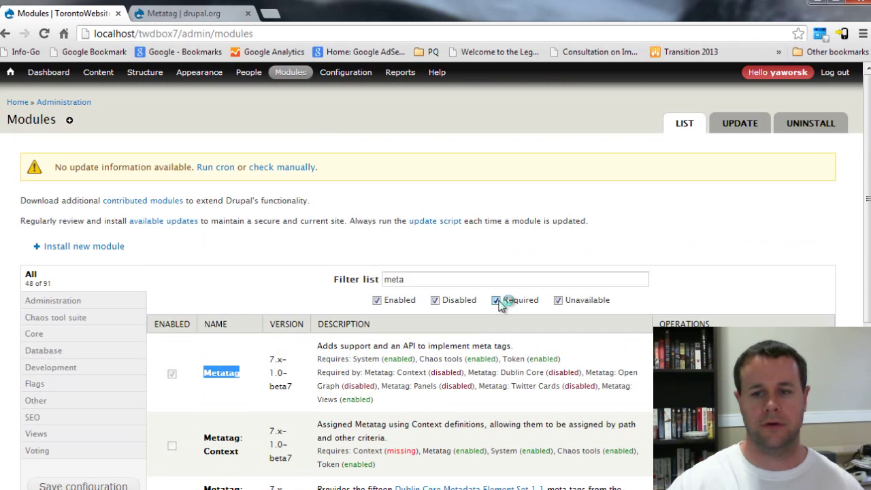
Go to Configuration > Search and metadata > Metatag defaults
mouse_move(345, 77)
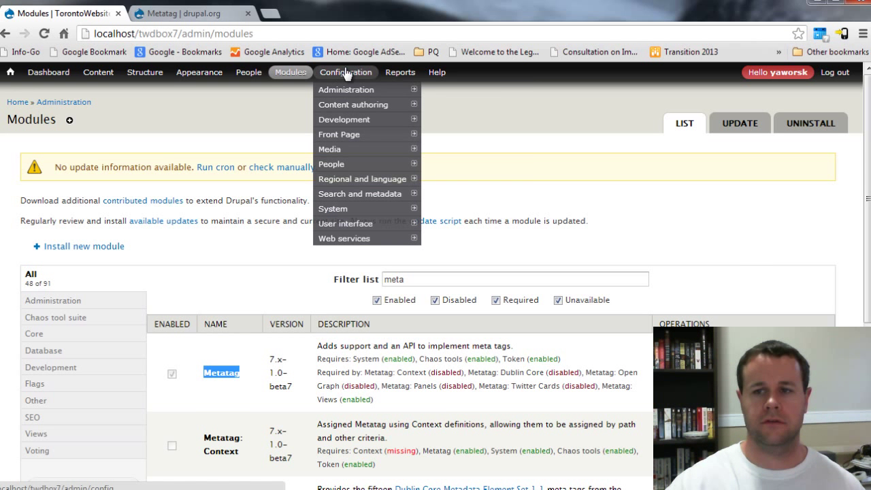
mouse_move(379, 203)
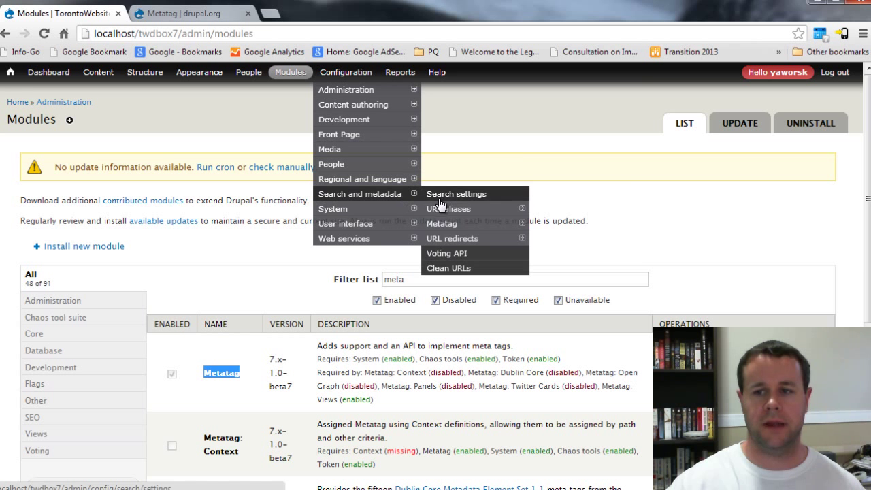
click(446, 228)
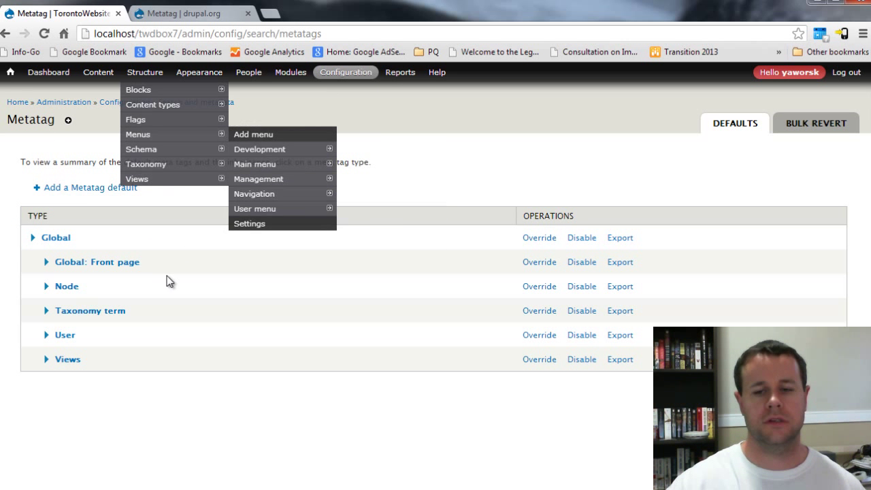
click(270, 13)
Search Google for 'toronto website developer' and highlight one listing's title and description snippet
text(toronto web)
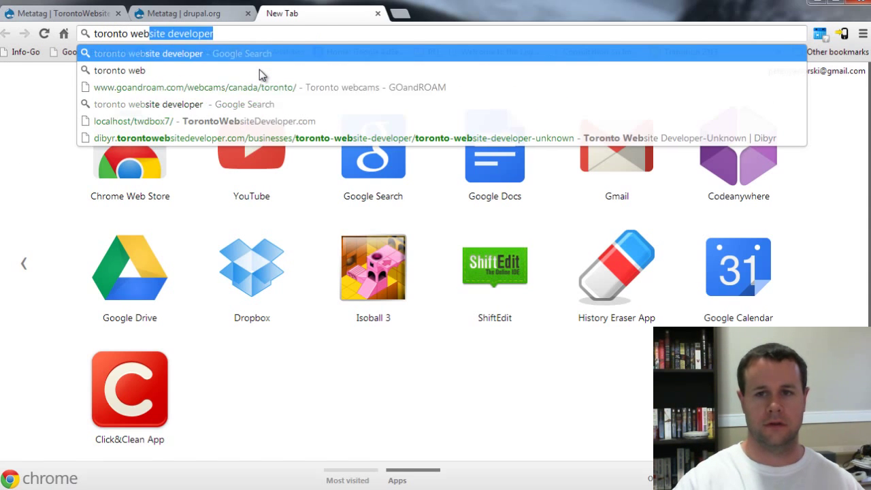
key(Return)
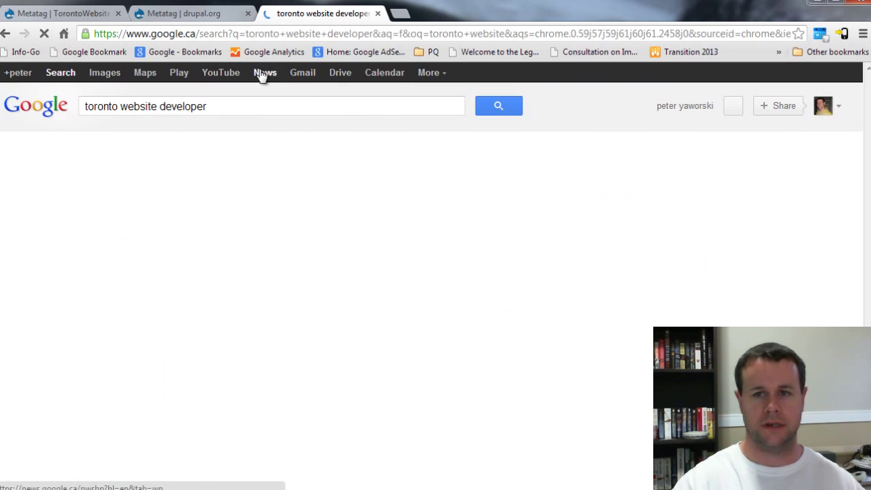
scroll(277, 361, down, 1)
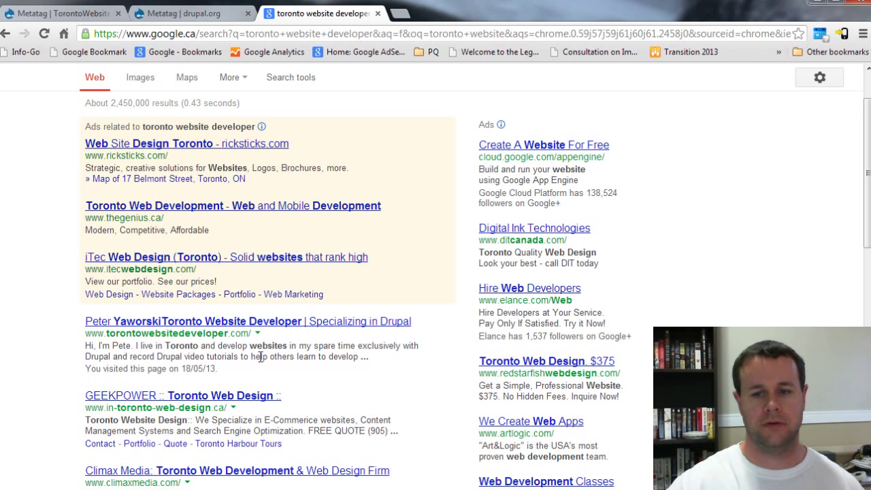
drag(421, 325, 78, 323)
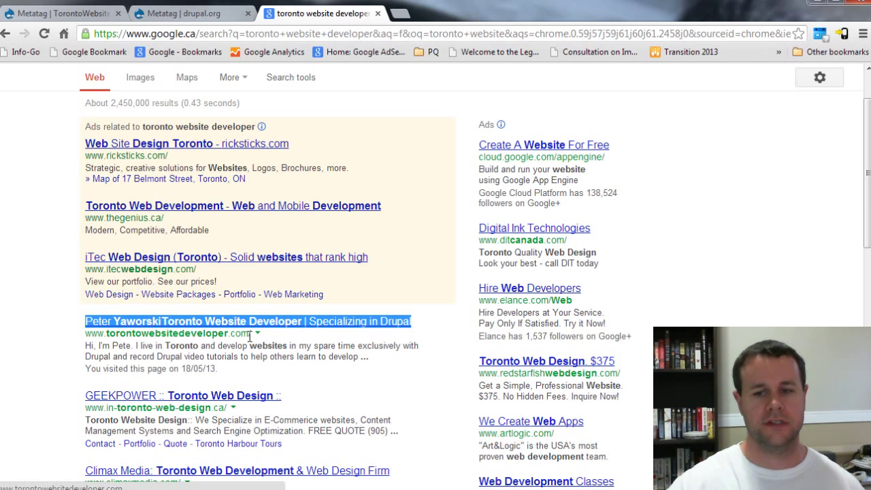
drag(371, 358, 75, 355)
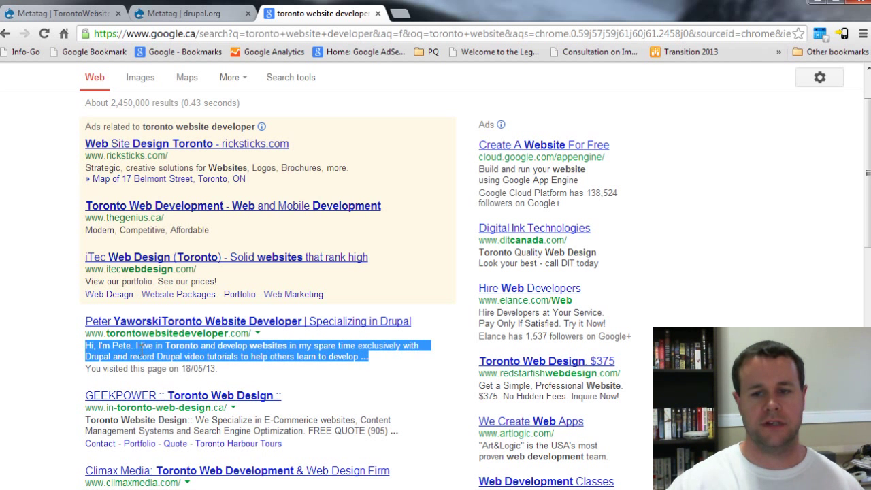
click(59, 15)
Expand Global defaults and highlight its page title tokens [current-page:title] and [site:name]
click(57, 241)
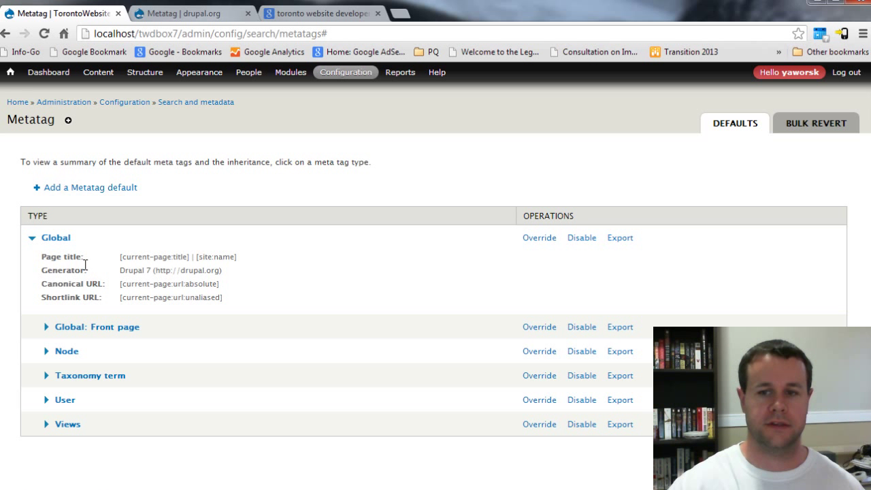
drag(119, 258, 186, 258)
click(223, 262)
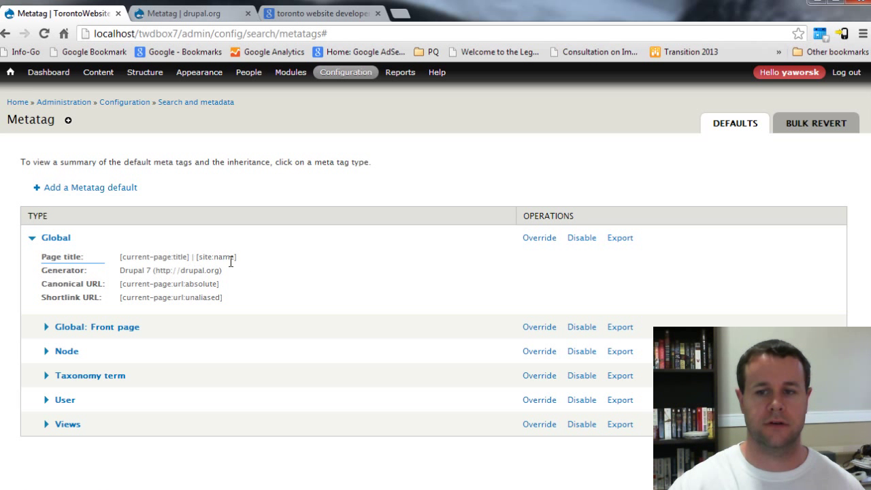
drag(188, 258, 127, 259)
click(165, 258)
drag(187, 259, 123, 264)
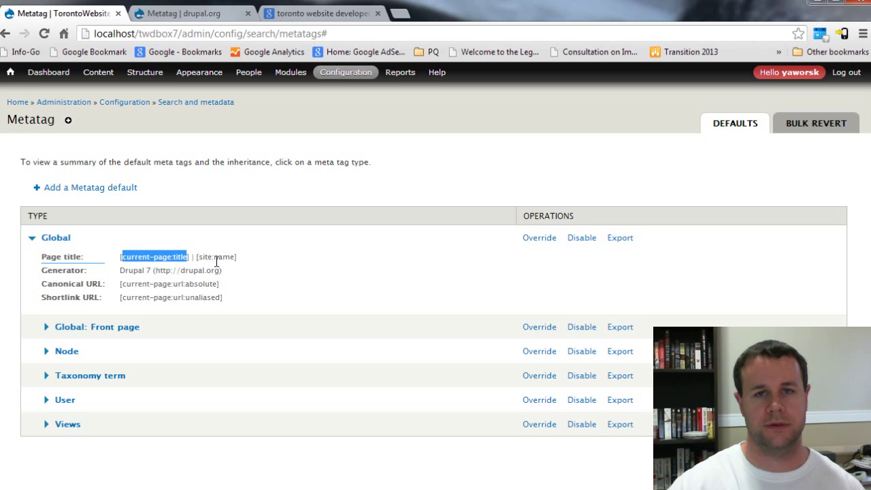
drag(233, 259, 204, 259)
click(144, 280)
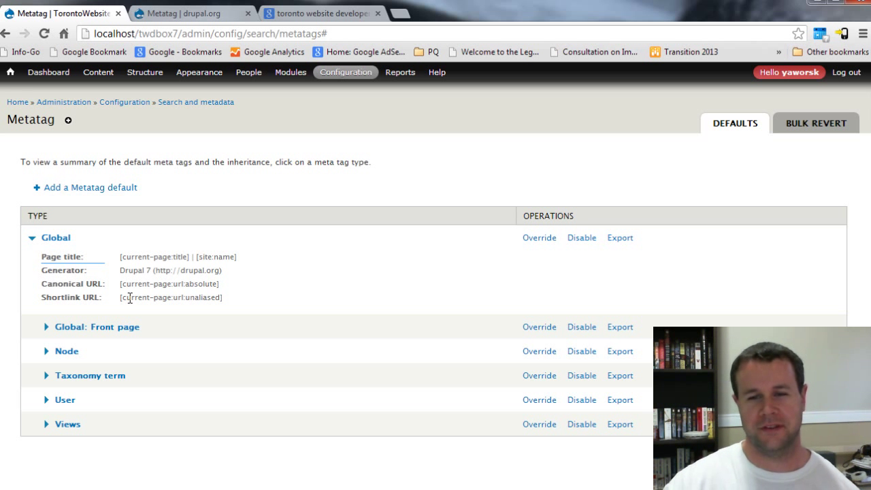
click(97, 328)
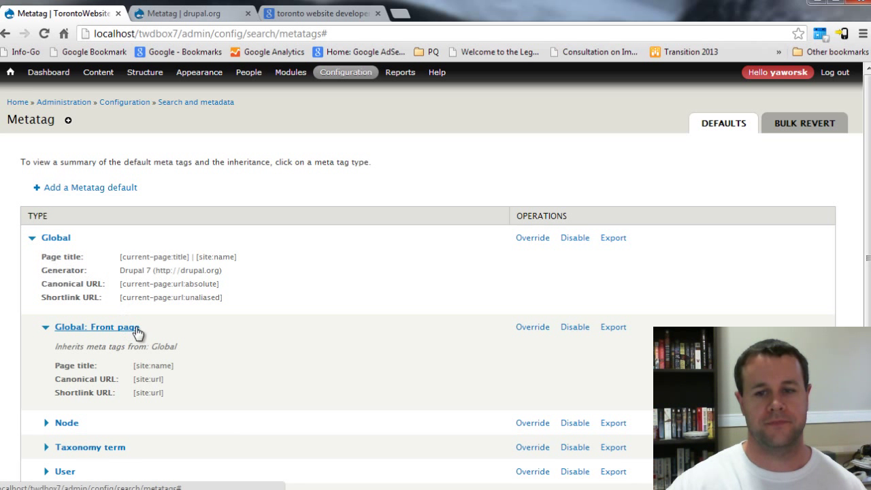
Review the Global: Front page Page title and Canonical URL values, then start a new Metatag default
mouse_move(175, 398)
mouse_down()
mouse_move(150, 365)
mouse_move(135, 365)
mouse_move(170, 398)
mouse_up()
click(104, 377)
click(127, 381)
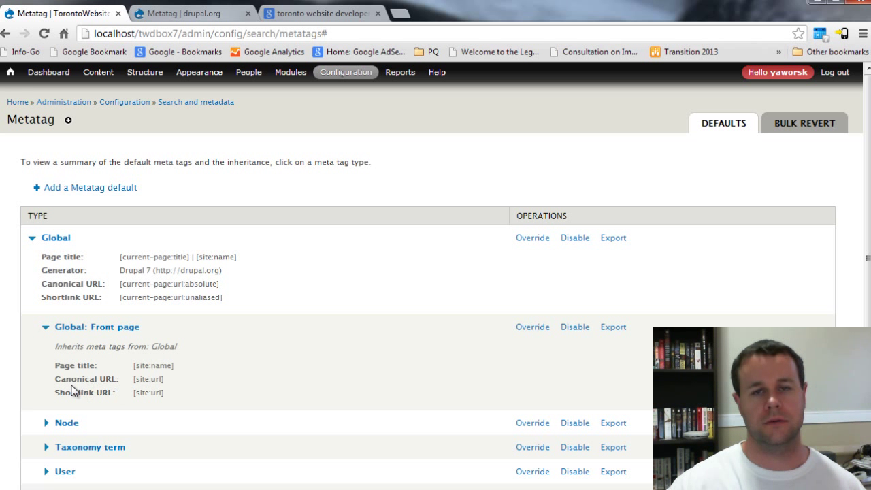
drag(54, 384, 64, 381)
click(120, 385)
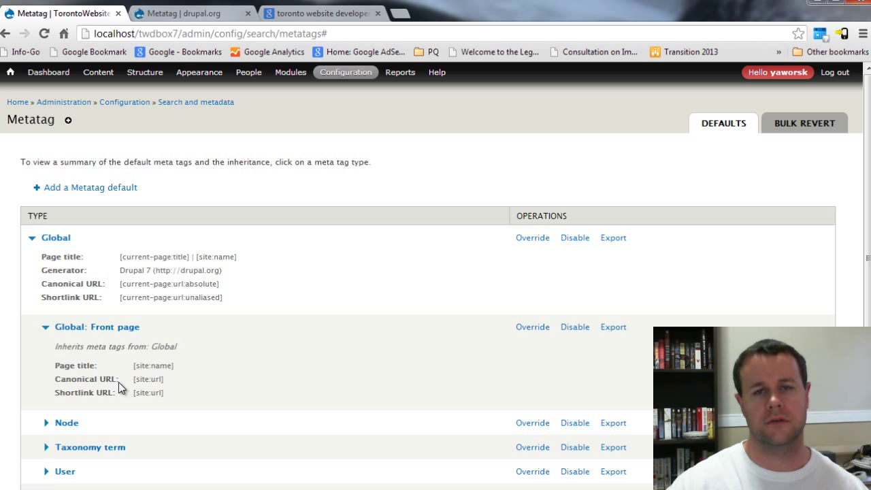
double_click(65, 384)
click(208, 386)
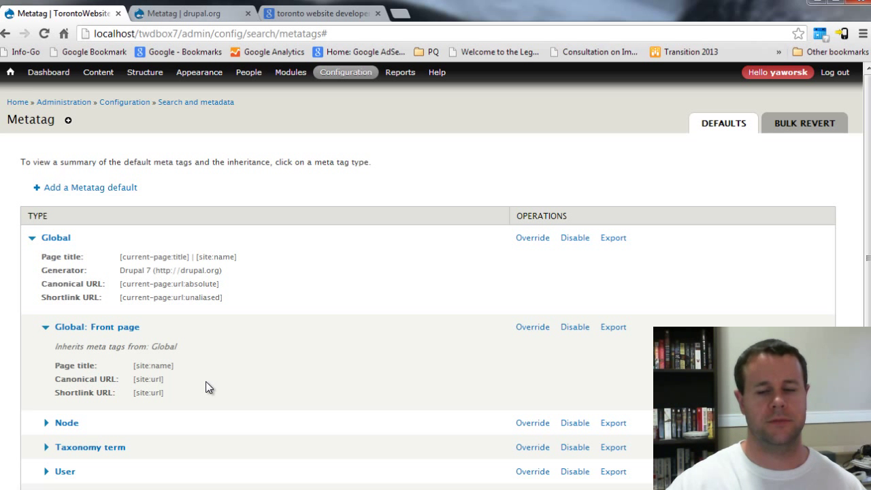
scroll(208, 387, down, 1)
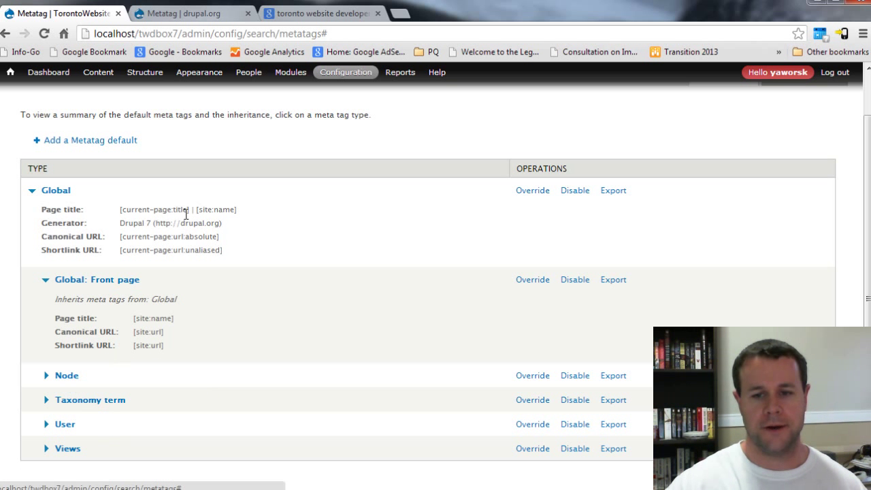
click(90, 143)
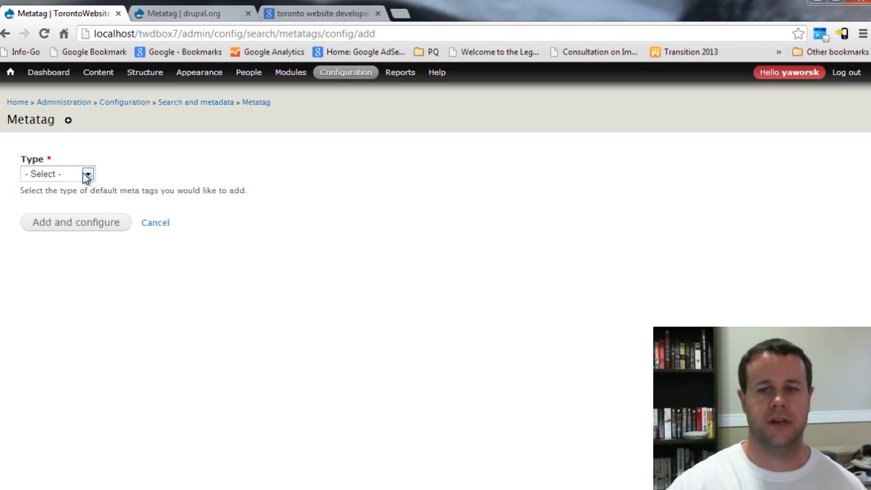
Add and save a Metatag default for the Article content type
click(86, 174)
click(72, 210)
click(85, 224)
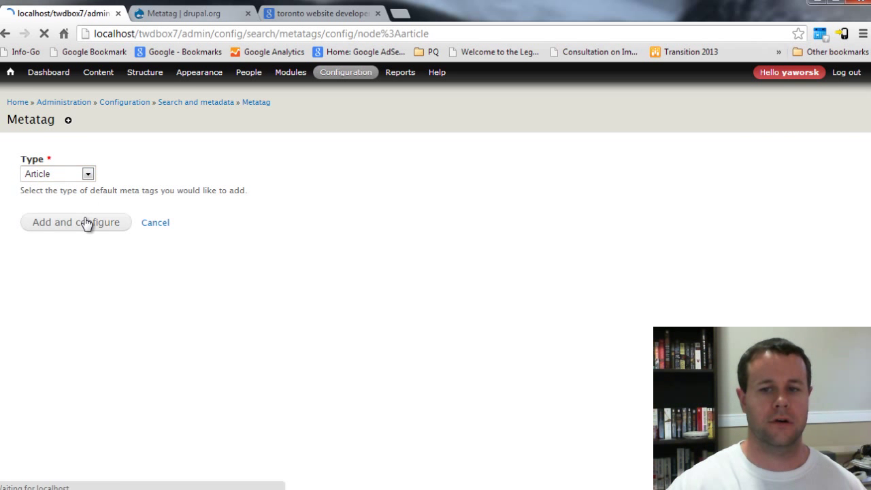
scroll(51, 420, down, 1)
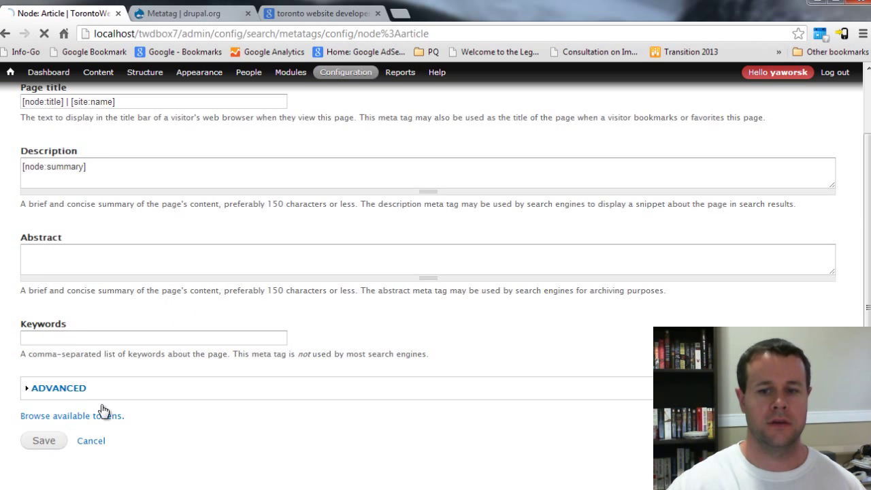
click(44, 441)
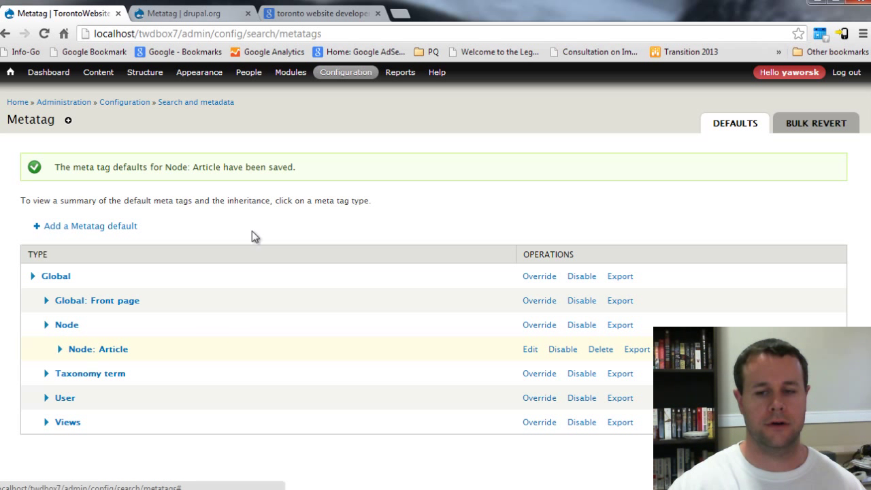
mouse_move(97, 78)
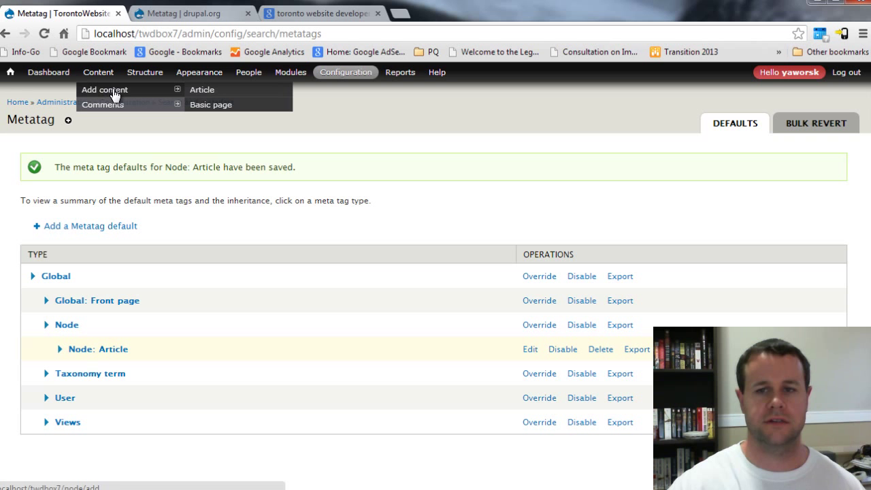
click(202, 89)
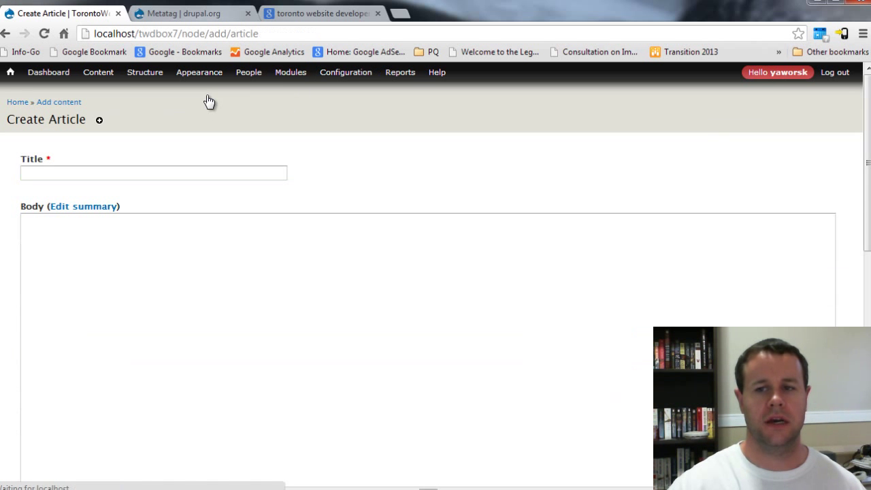
click(108, 172)
text(test)
click(107, 316)
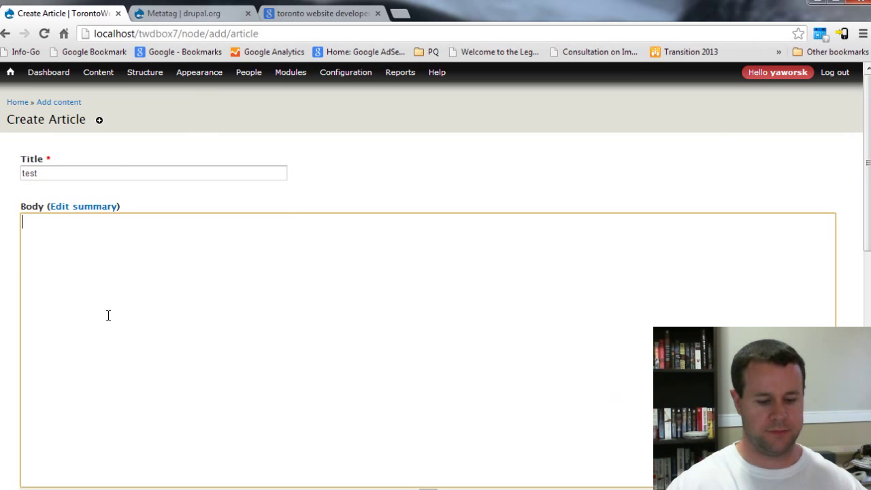
text(test)
scroll(193, 321, down, 5)
scroll(283, 304, down, 2)
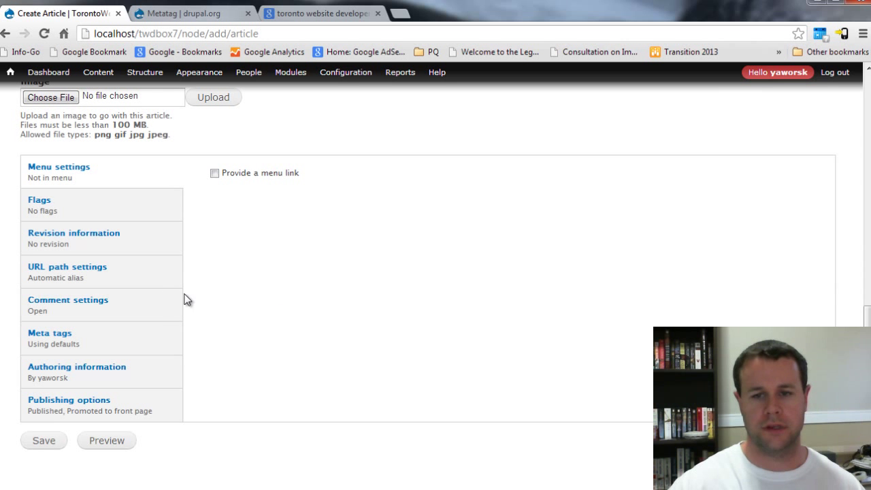
click(56, 339)
drag(317, 185, 222, 195)
click(320, 186)
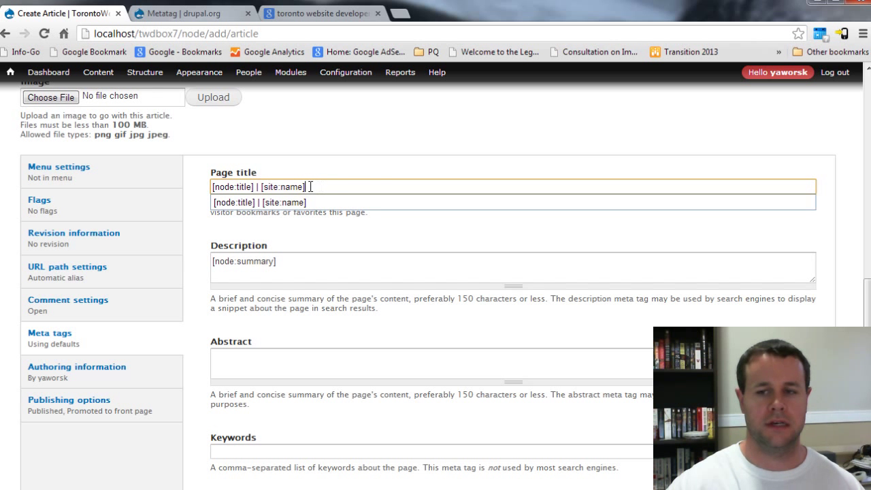
key(Escape)
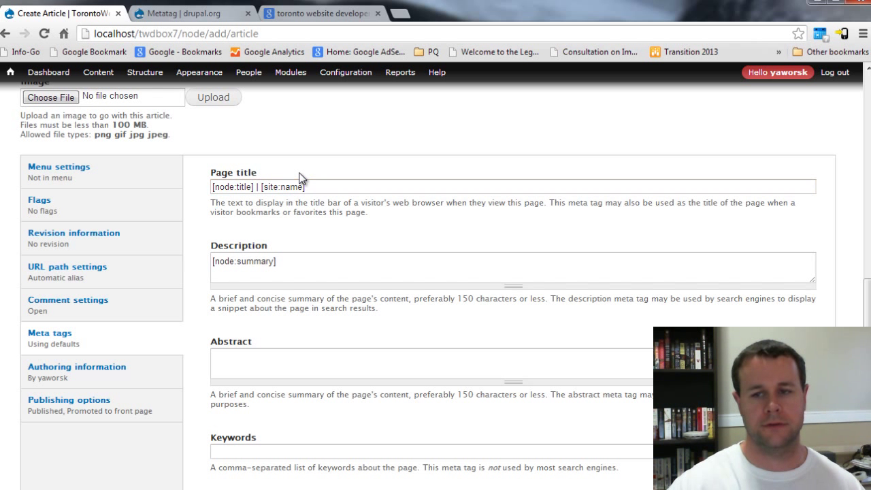
drag(294, 265, 200, 269)
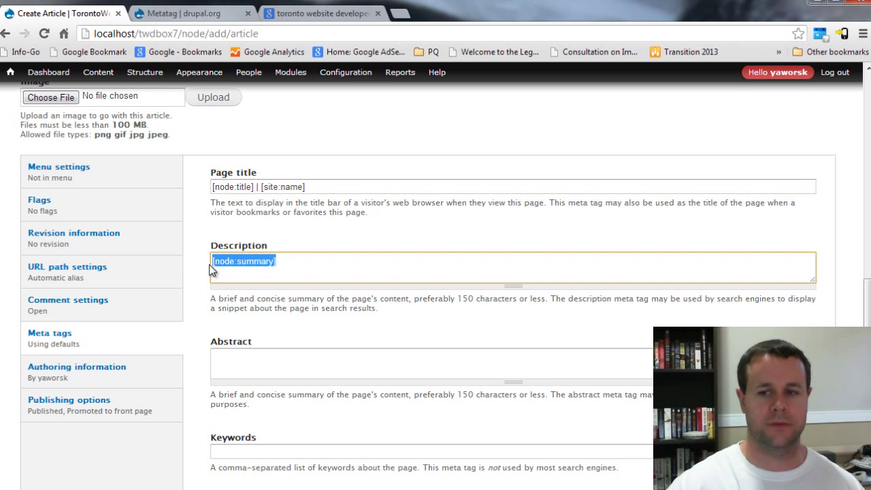
click(284, 262)
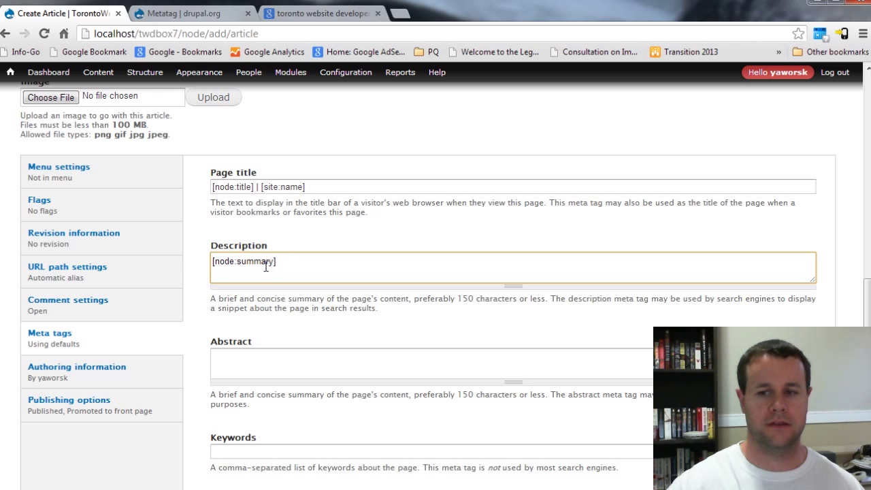
drag(331, 185, 199, 188)
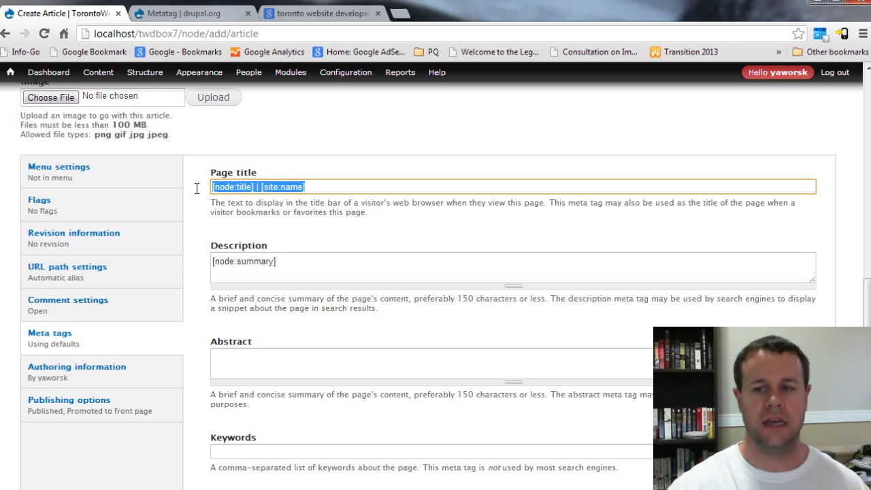
click(268, 447)
scroll(268, 447, down, 2)
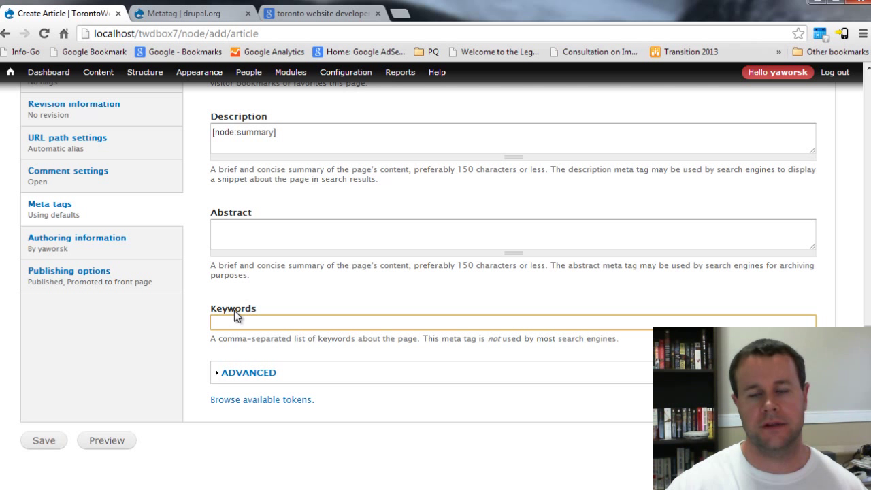
drag(260, 309, 214, 311)
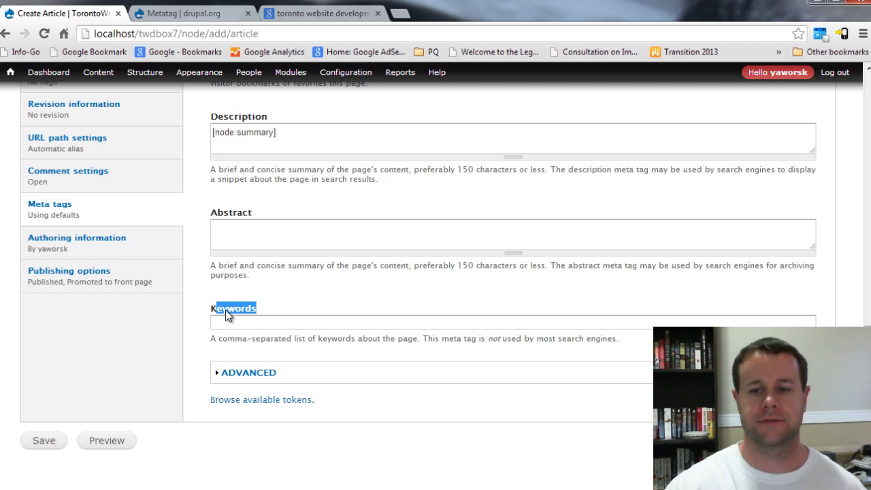
click(225, 310)
click(249, 372)
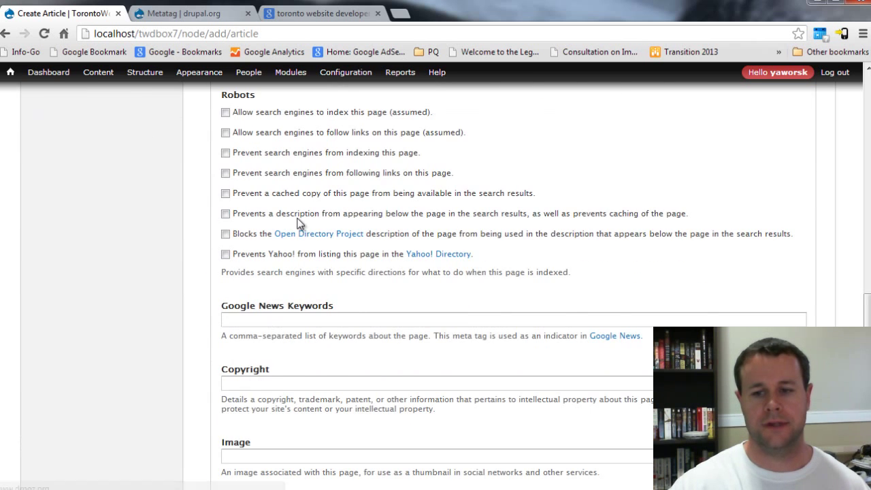
scroll(298, 225, up, 2)
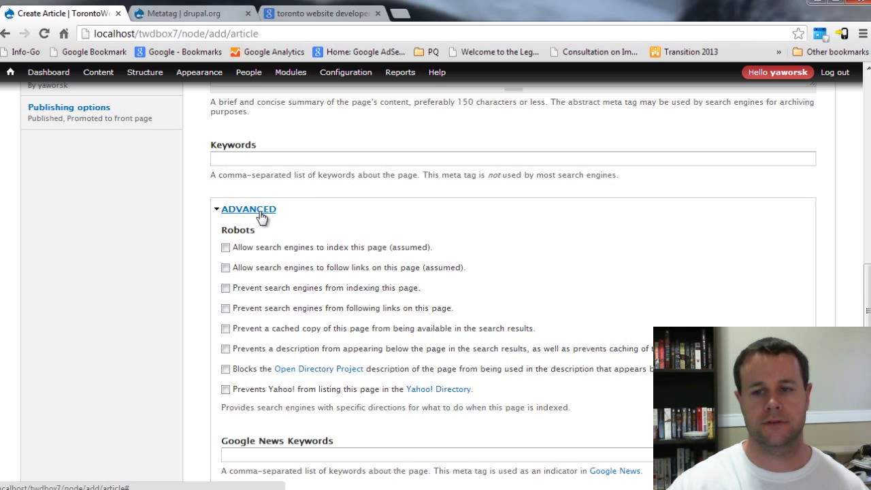
scroll(262, 217, up, 1)
click(247, 278)
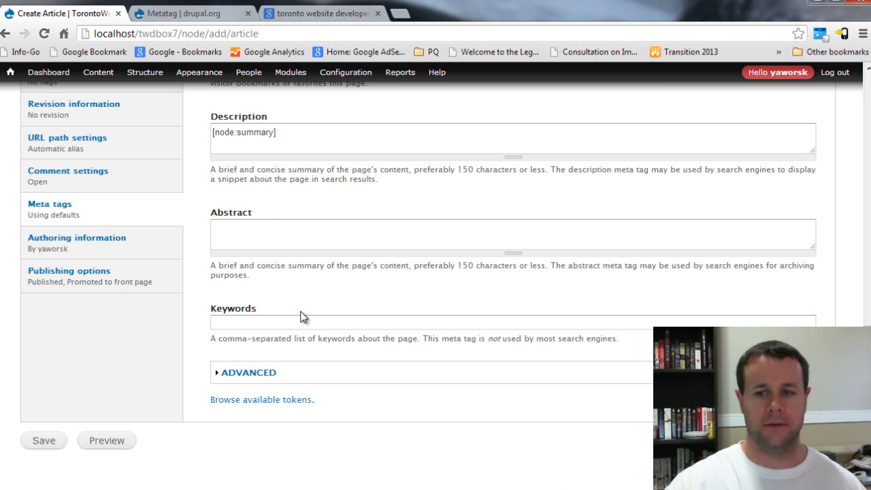
scroll(303, 317, up, 15)
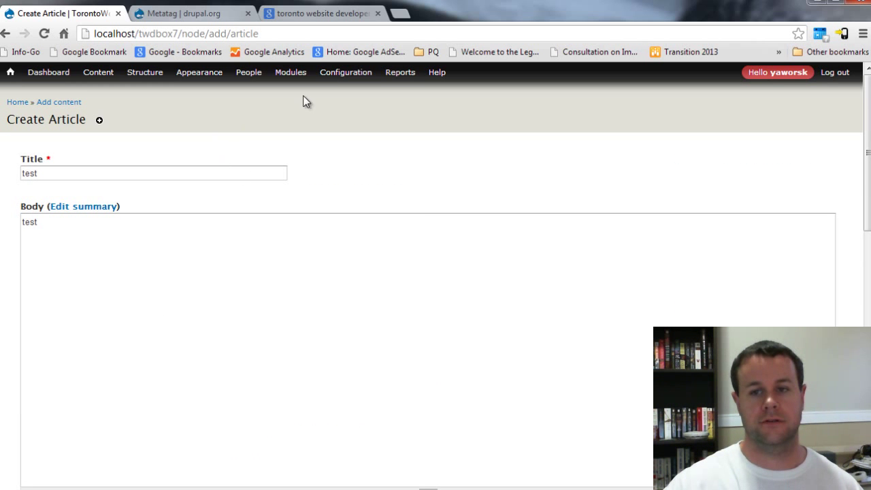
Open the Metatag configuration and expand Views to highlight its inherited default tokens
mouse_move(345, 72)
mouse_move(371, 198)
click(457, 228)
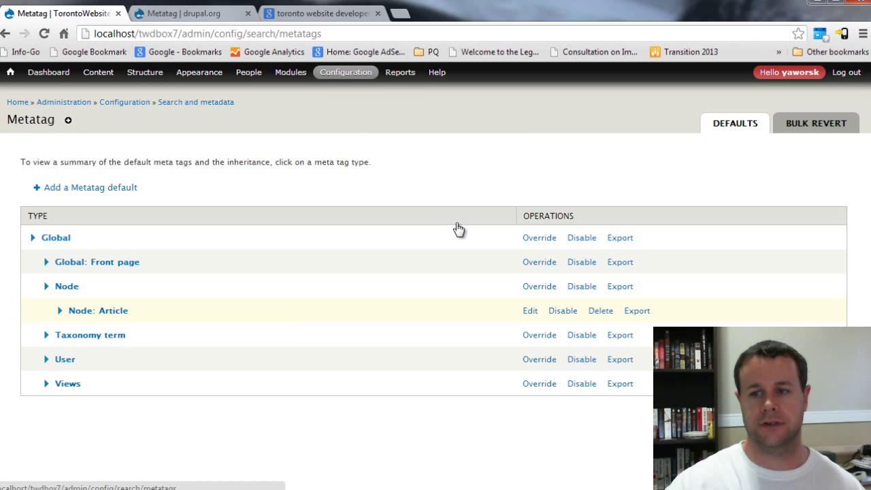
click(67, 386)
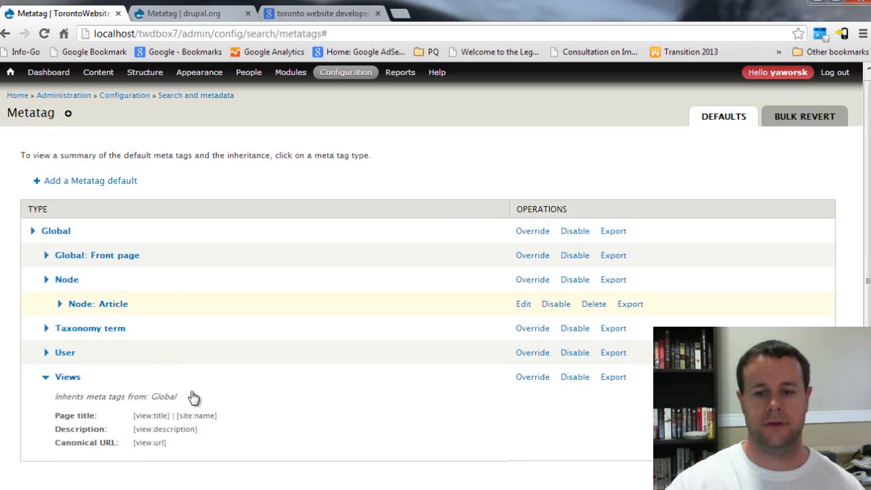
drag(176, 448, 56, 415)
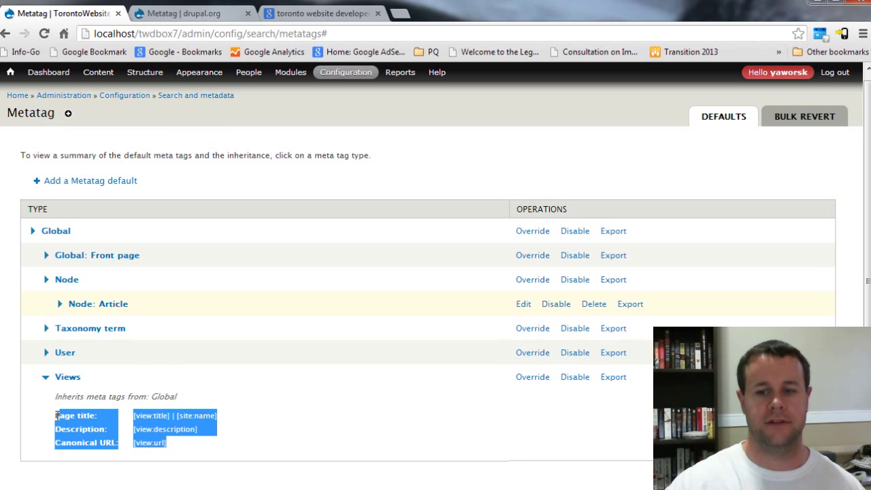
click(229, 425)
Create a new view named 'test' with a page display and open its editor
mouse_move(136, 73)
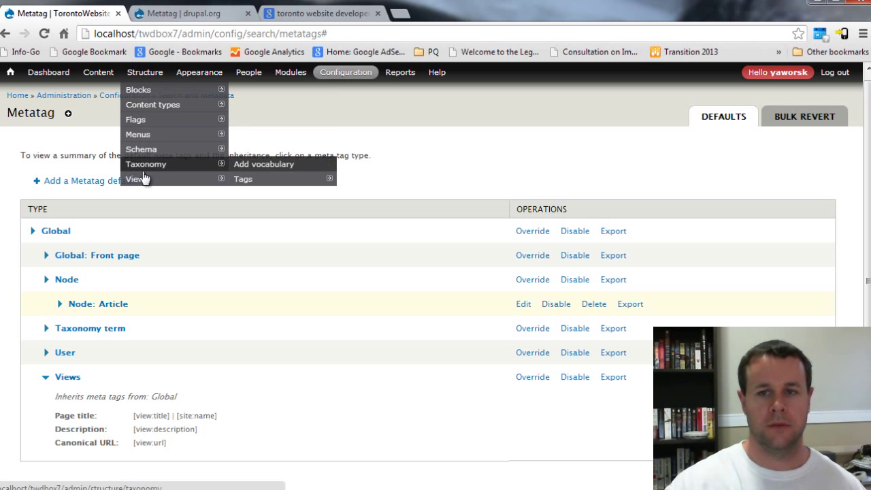
mouse_move(136, 179)
click(252, 180)
click(75, 174)
text(test)
click(156, 312)
scroll(209, 294, down, 2)
click(172, 462)
Inspect the display's meta tags, including [view:description] and robots options, and cancel without changes
scroll(411, 426, down, 3)
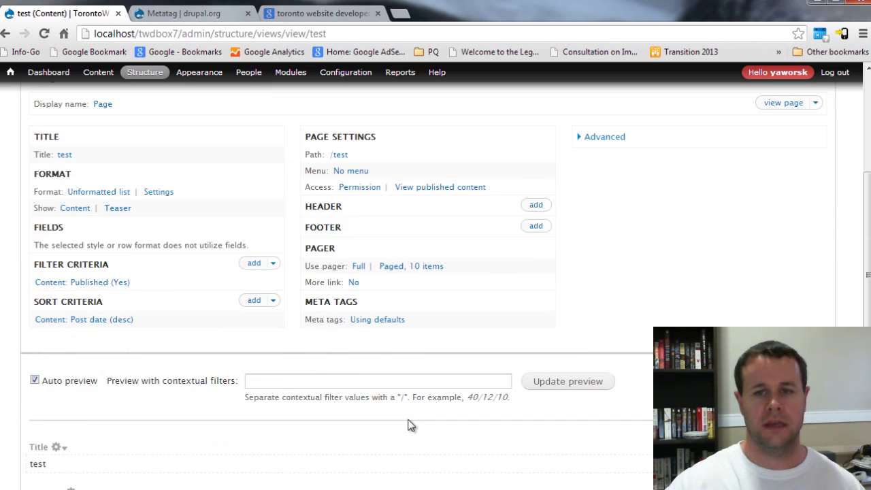
scroll(410, 425, down, 1)
click(381, 254)
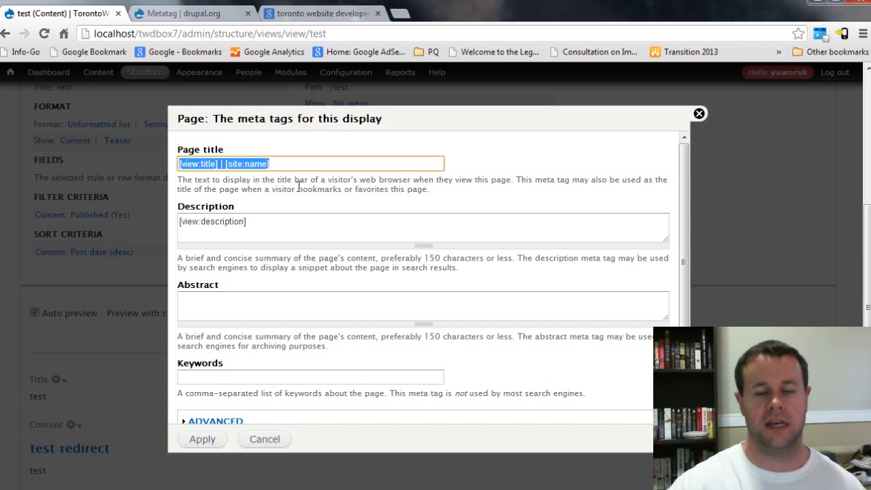
drag(258, 235, 180, 229)
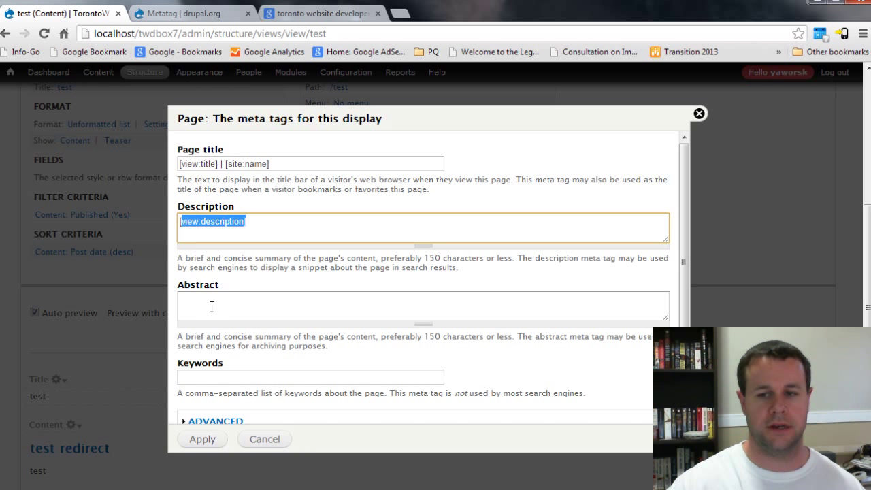
click(293, 343)
scroll(292, 343, down, 1)
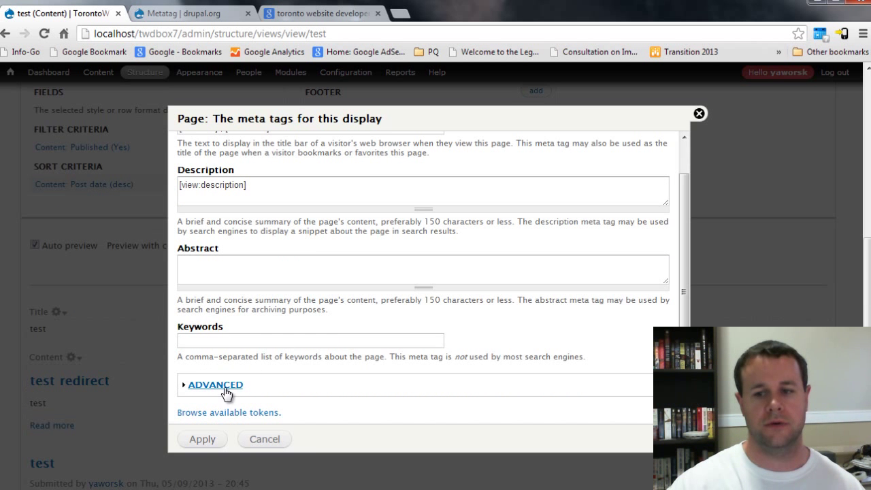
click(215, 384)
scroll(282, 379, down, 5)
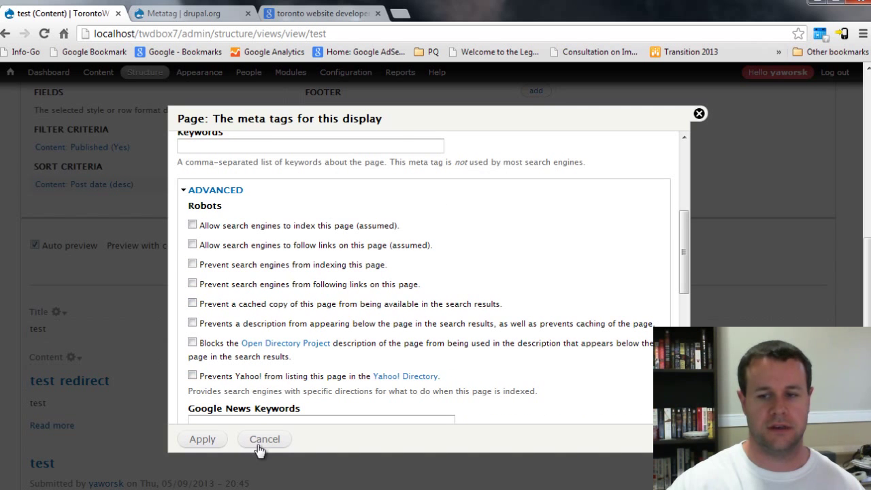
click(264, 440)
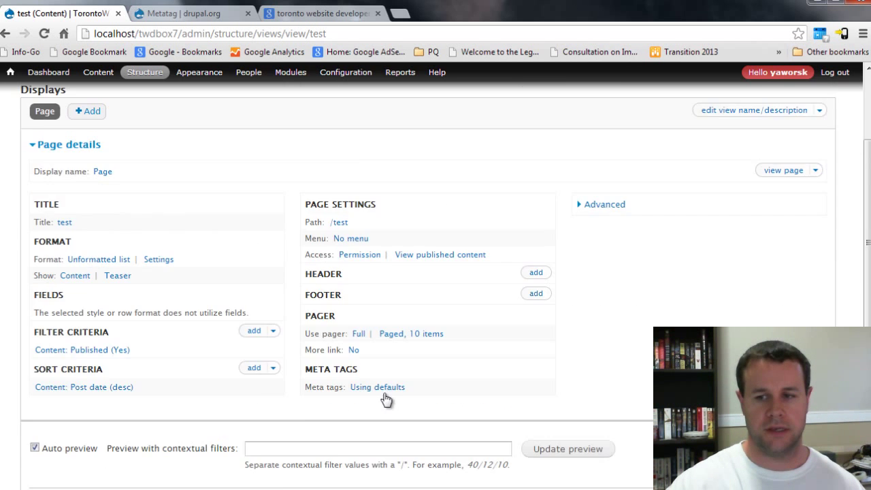
scroll(347, 388, up, 3)
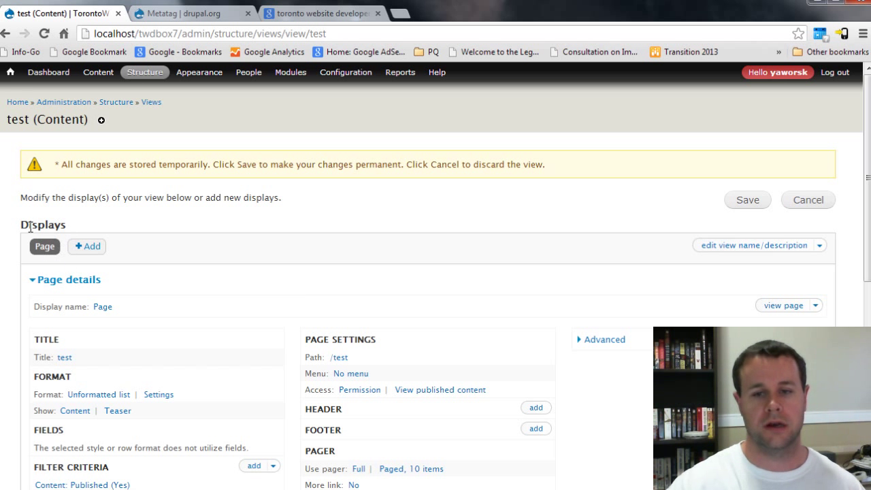
scroll(350, 294, down, 1)
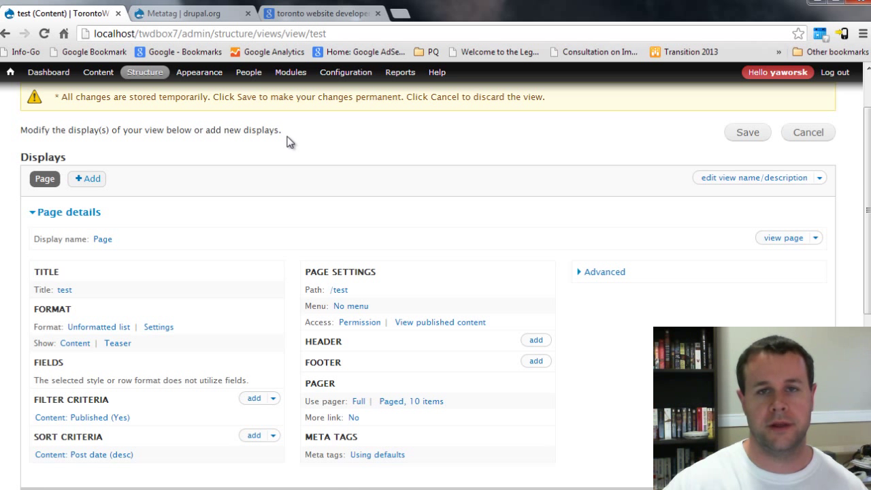
scroll(361, 160, up, 2)
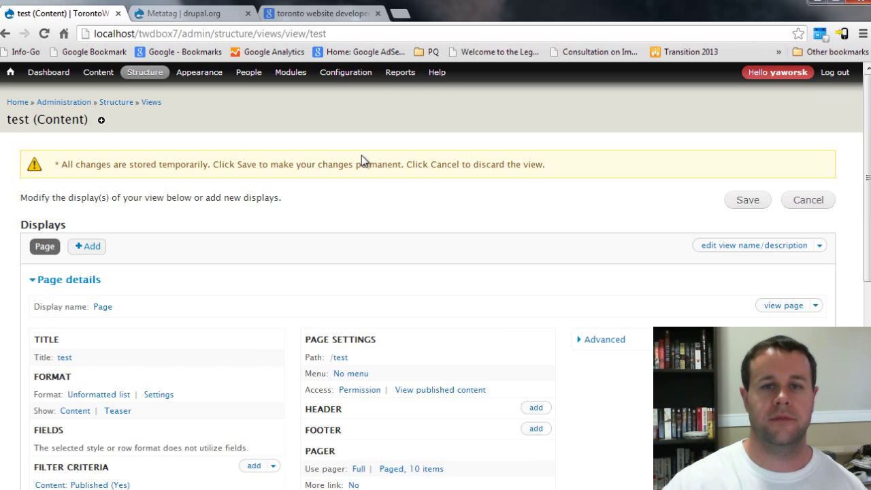